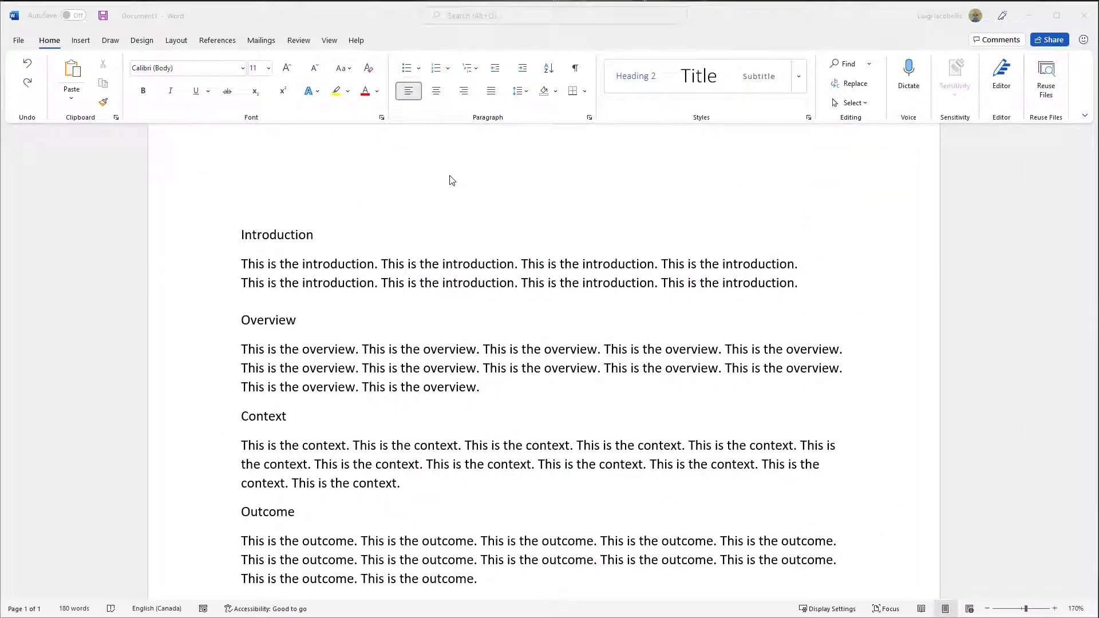
Step: Try selecting the Introduction, Overview, Context and Outcome titles and the Introduction paragraph, then clear the selection
click(449, 177)
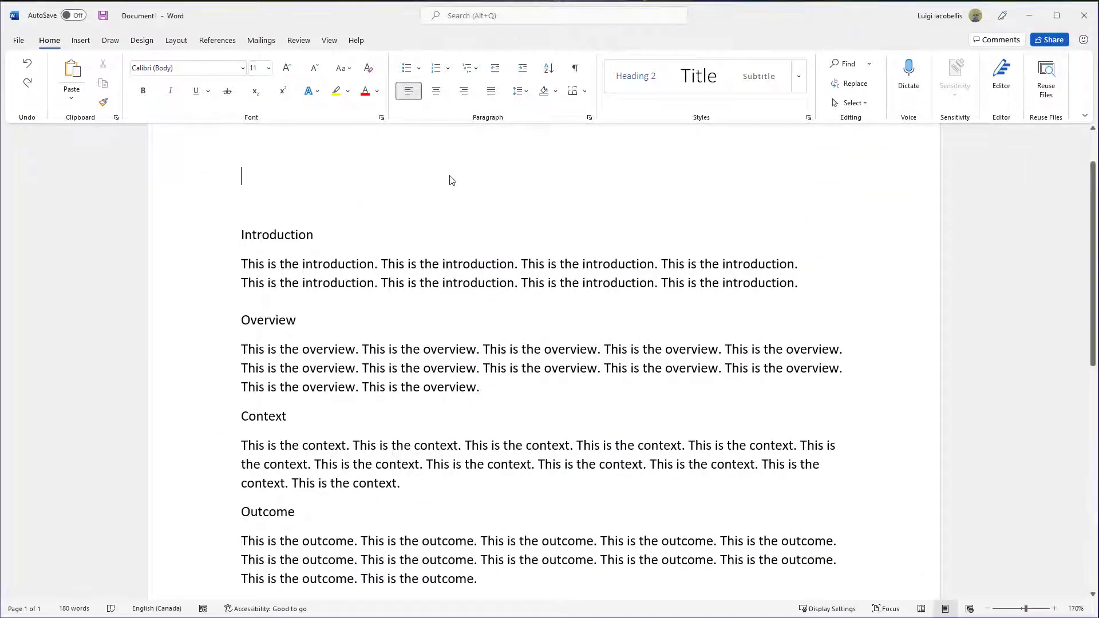
click(330, 241)
drag(330, 240, 237, 238)
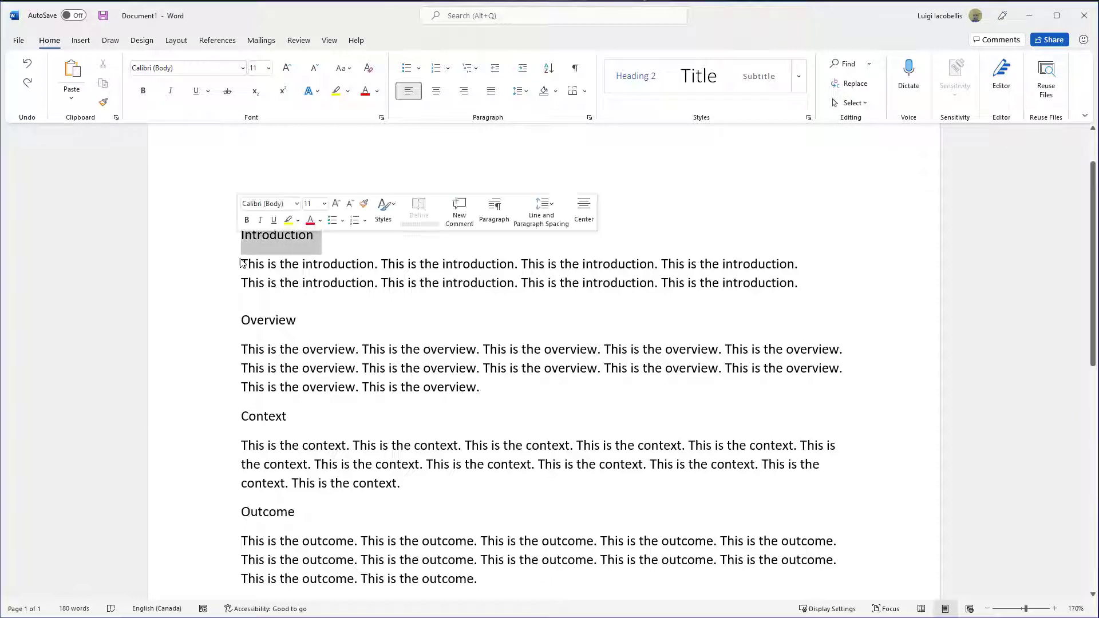
drag(241, 321, 312, 324)
drag(290, 418, 239, 418)
drag(302, 511, 239, 512)
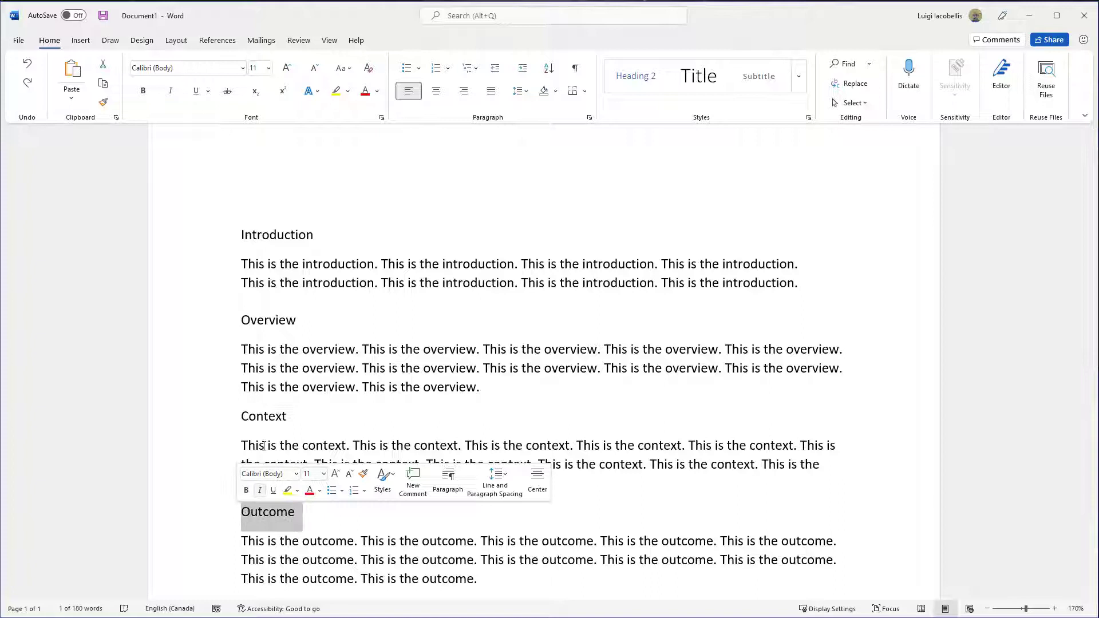
click(391, 202)
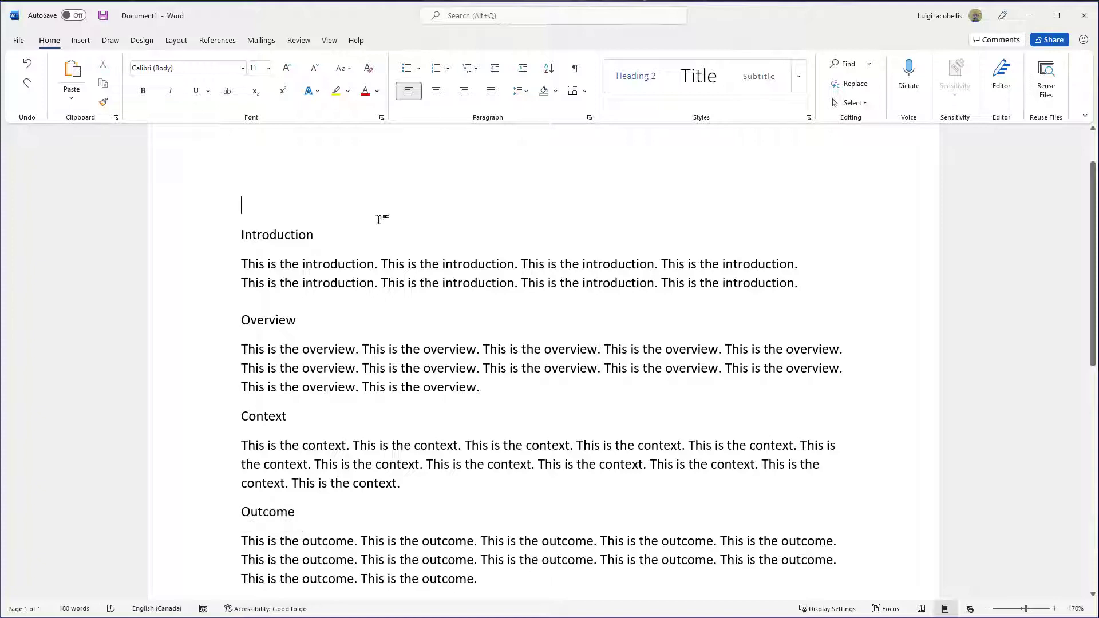
drag(243, 265, 837, 291)
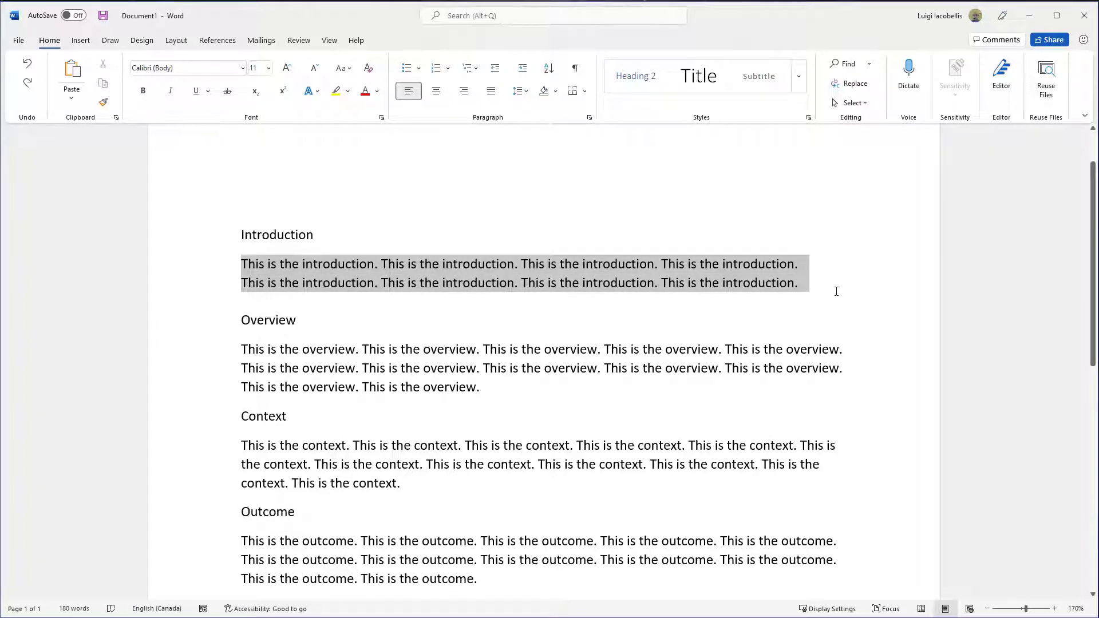
click(399, 157)
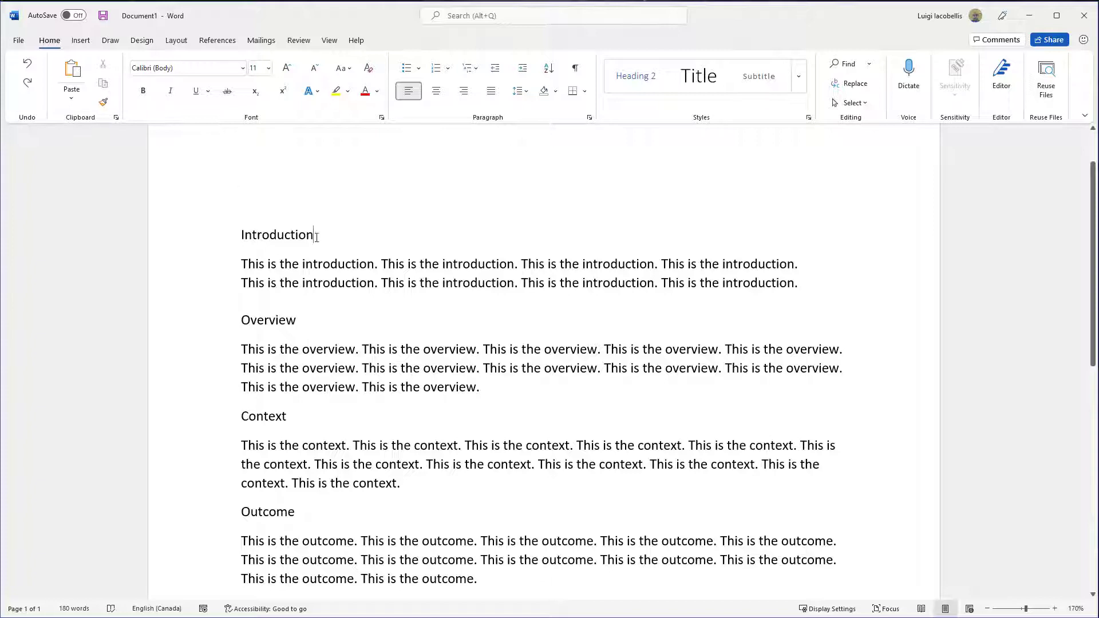
Step: Apply the Heading 1 style to the Introduction title from the Styles gallery
drag(318, 237, 233, 237)
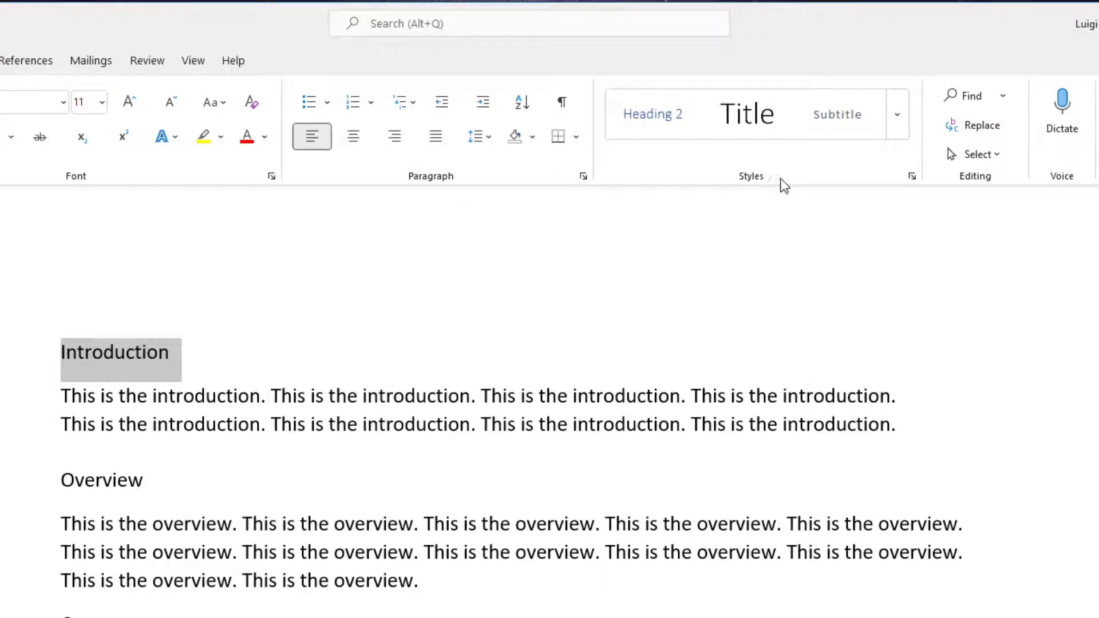
click(897, 125)
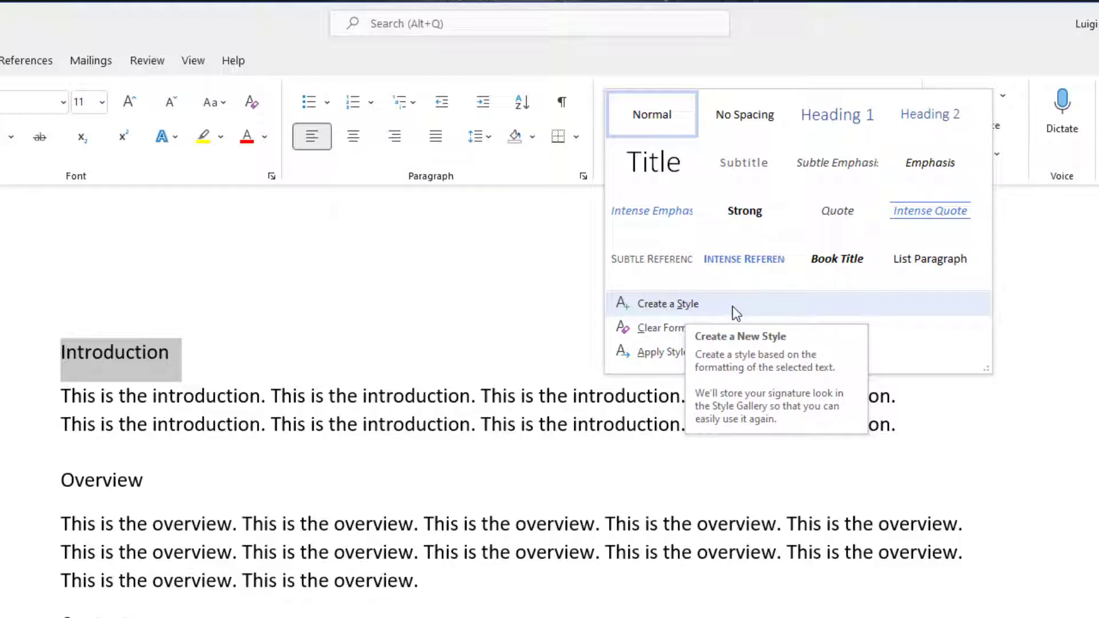
click(824, 129)
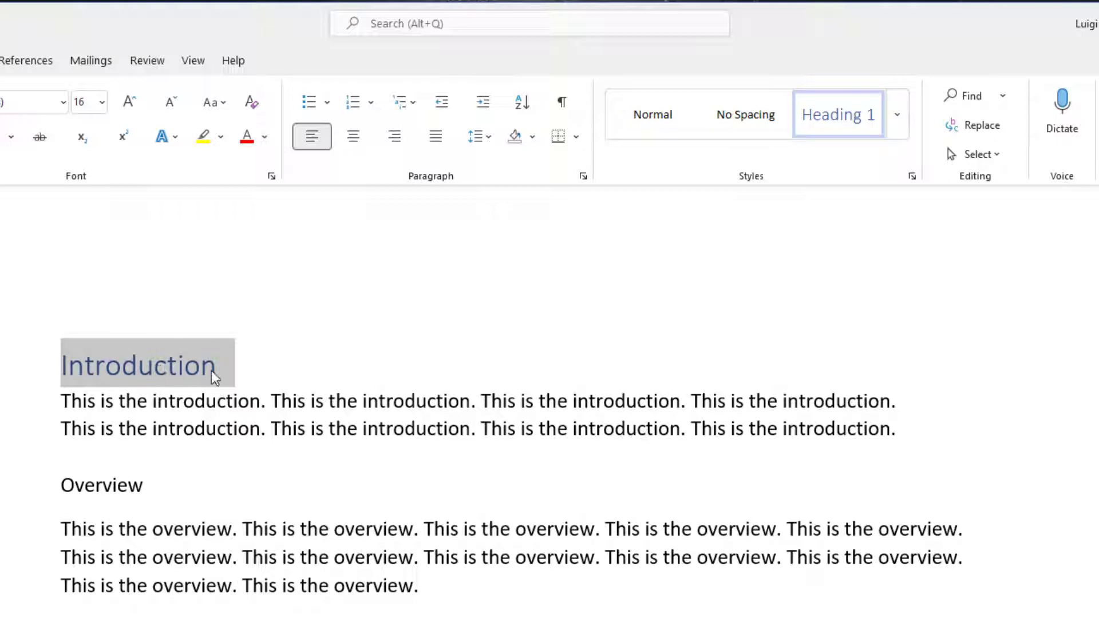
Step: Collapse the Introduction section with its heading triangle, then expand it again
click(235, 374)
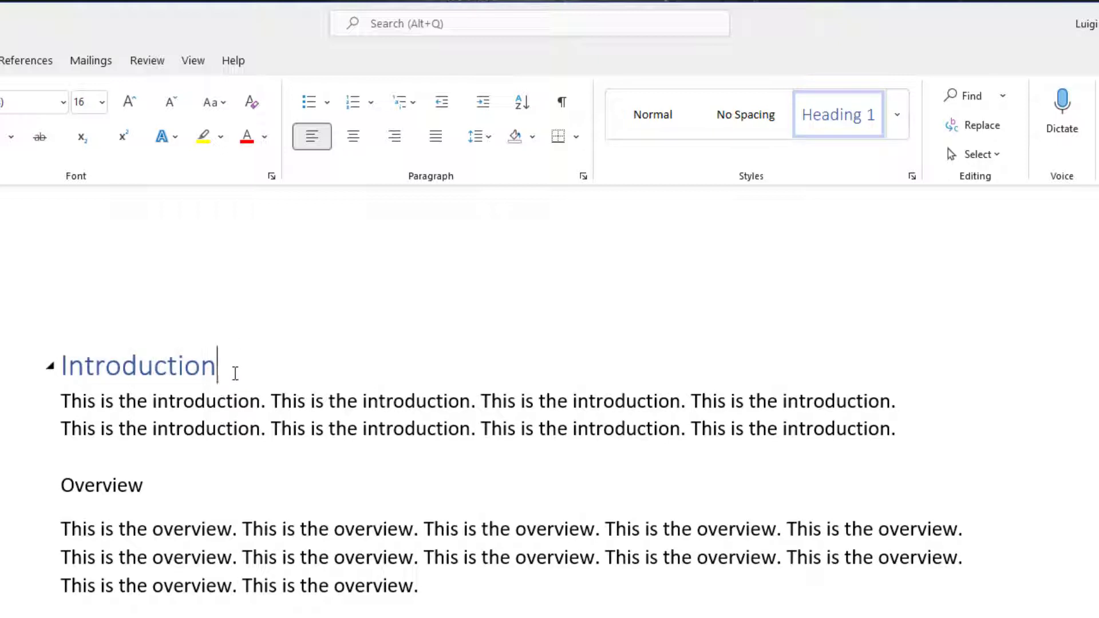
click(51, 369)
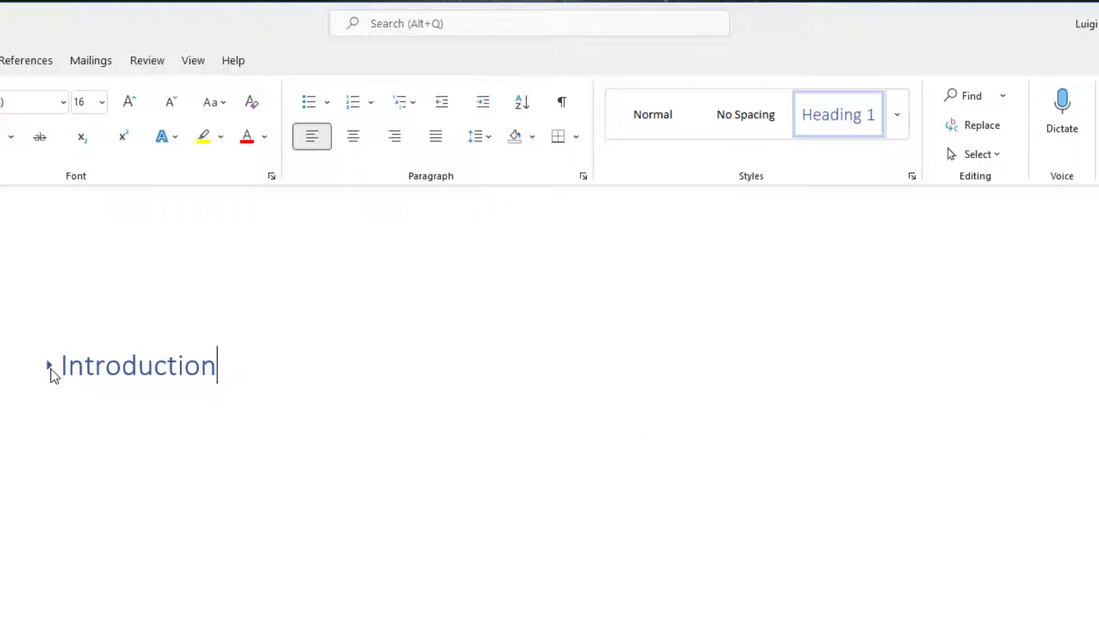
click(50, 366)
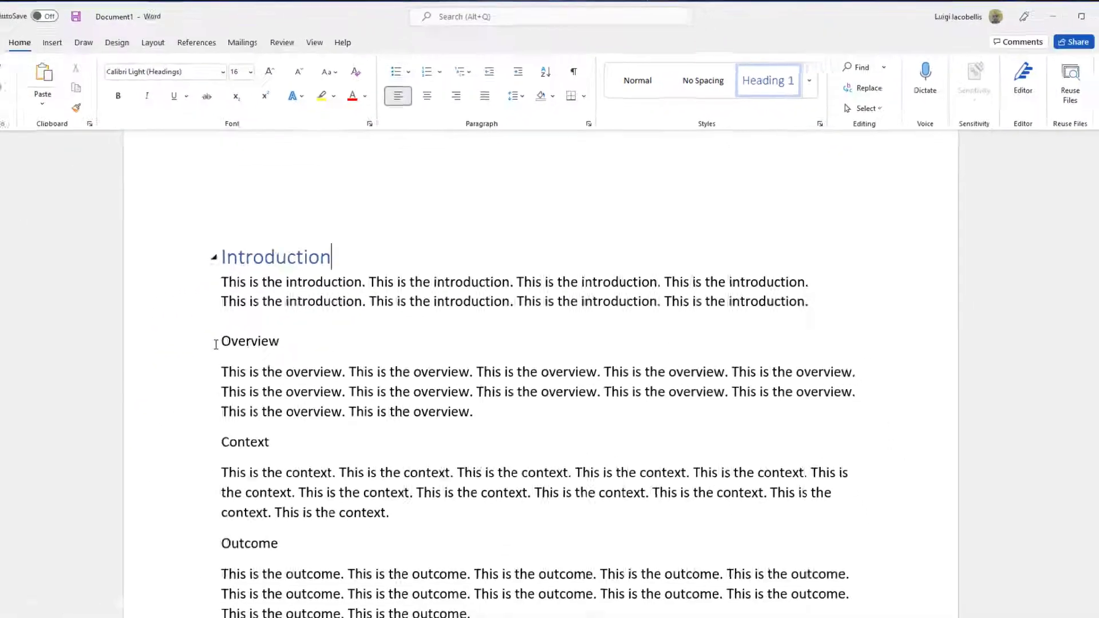
Step: Select the Overview, Context and Outcome titles together and apply Heading 1 to all three
drag(53, 487, 163, 502)
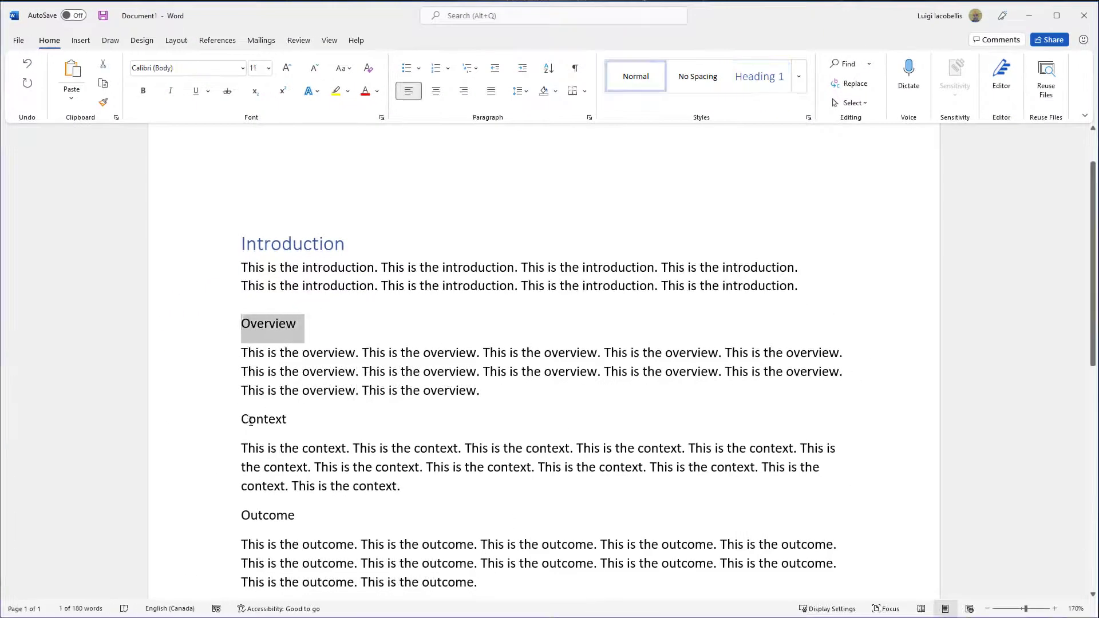
drag(241, 420, 286, 422)
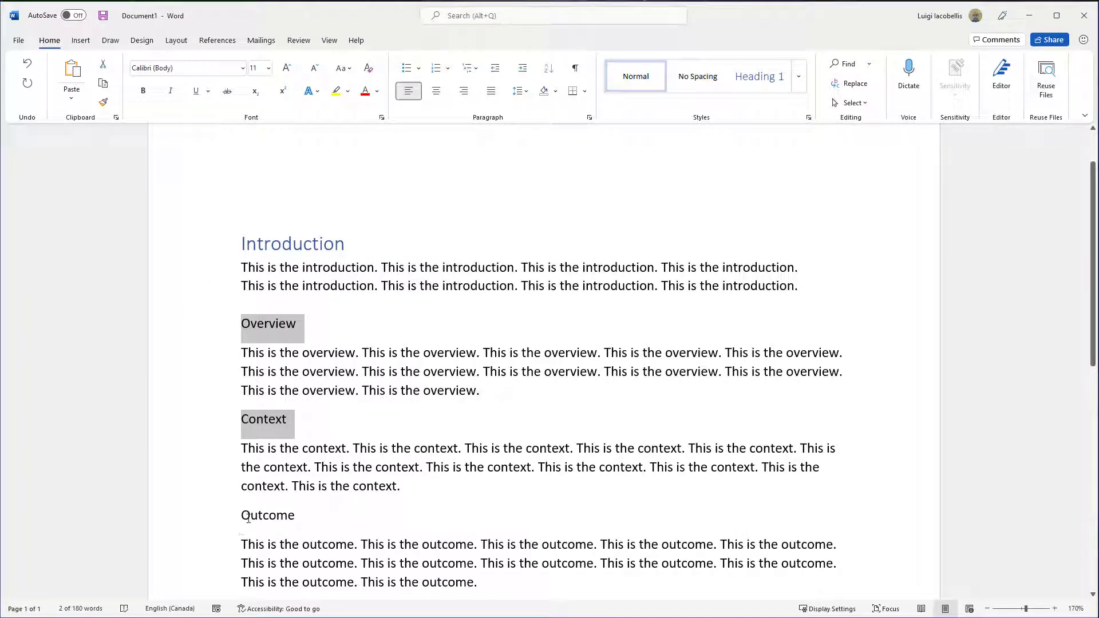
drag(240, 517, 294, 521)
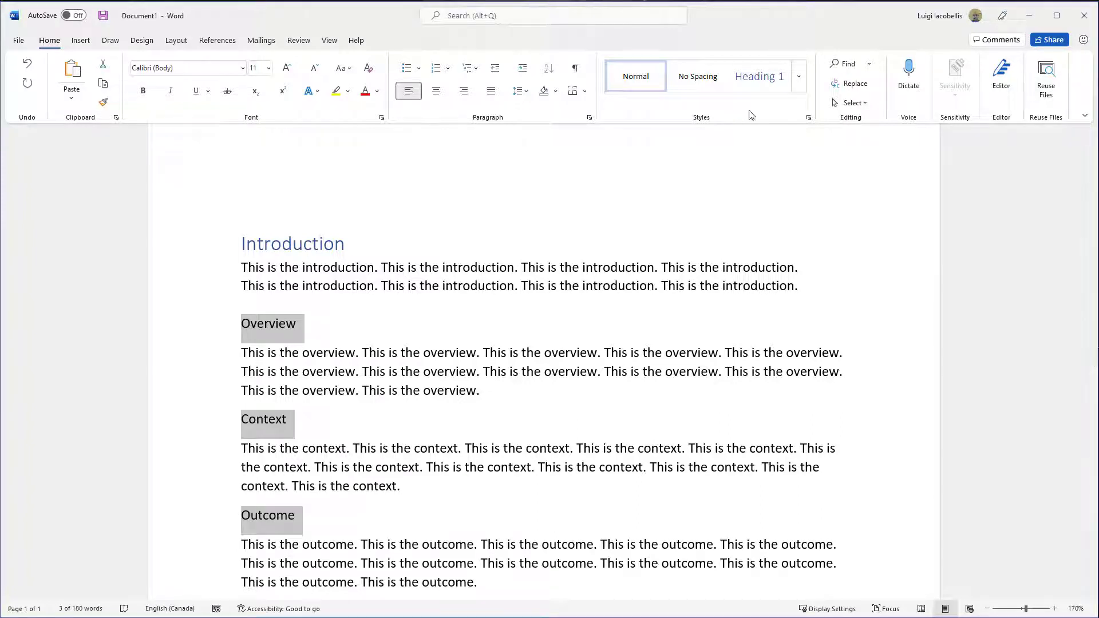
click(754, 80)
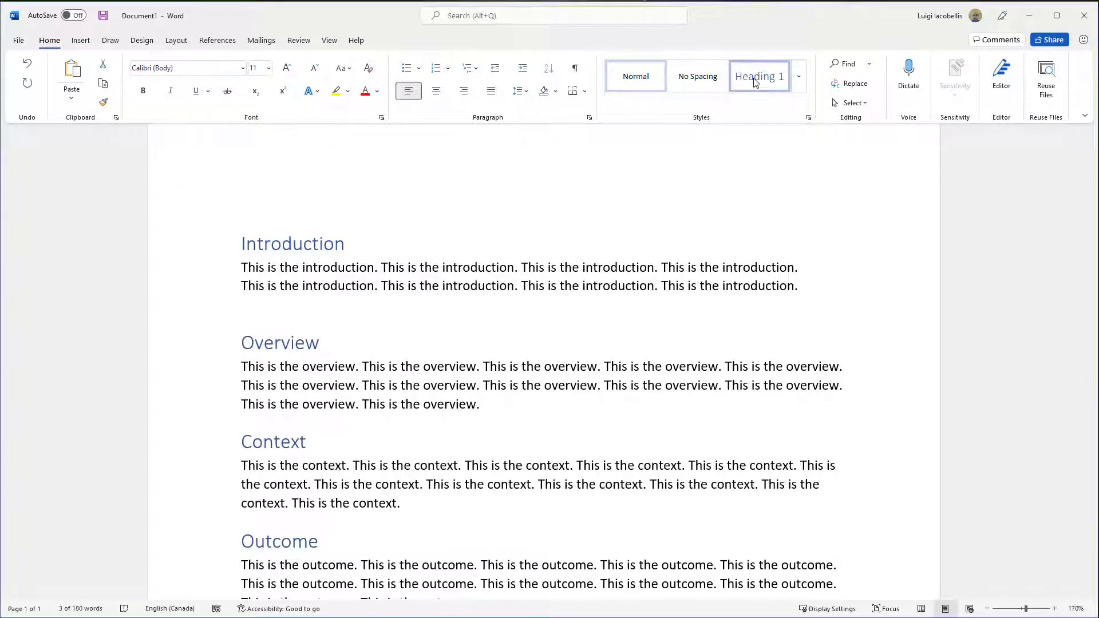
click(626, 172)
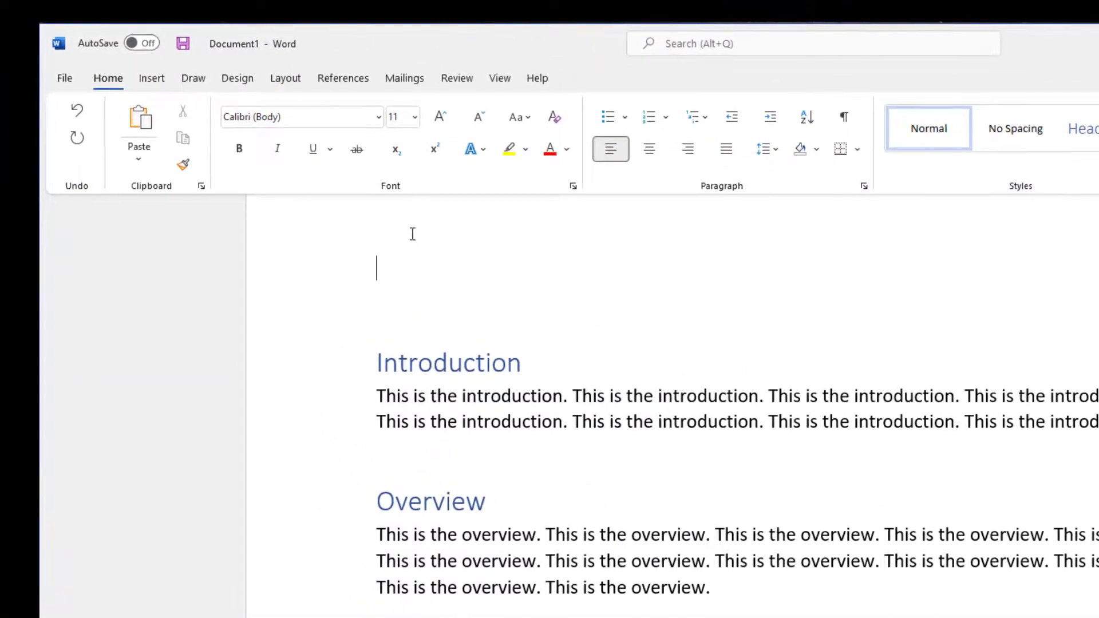
Step: Insert Automatic Table 2 from References > Table of Contents at the top of the document
click(344, 79)
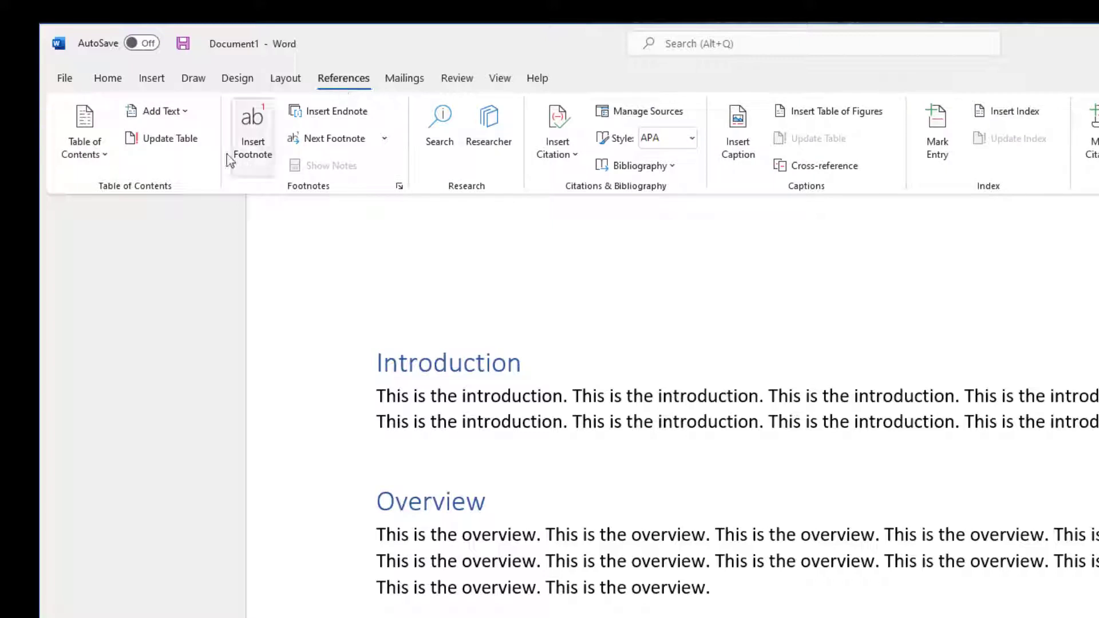
click(104, 164)
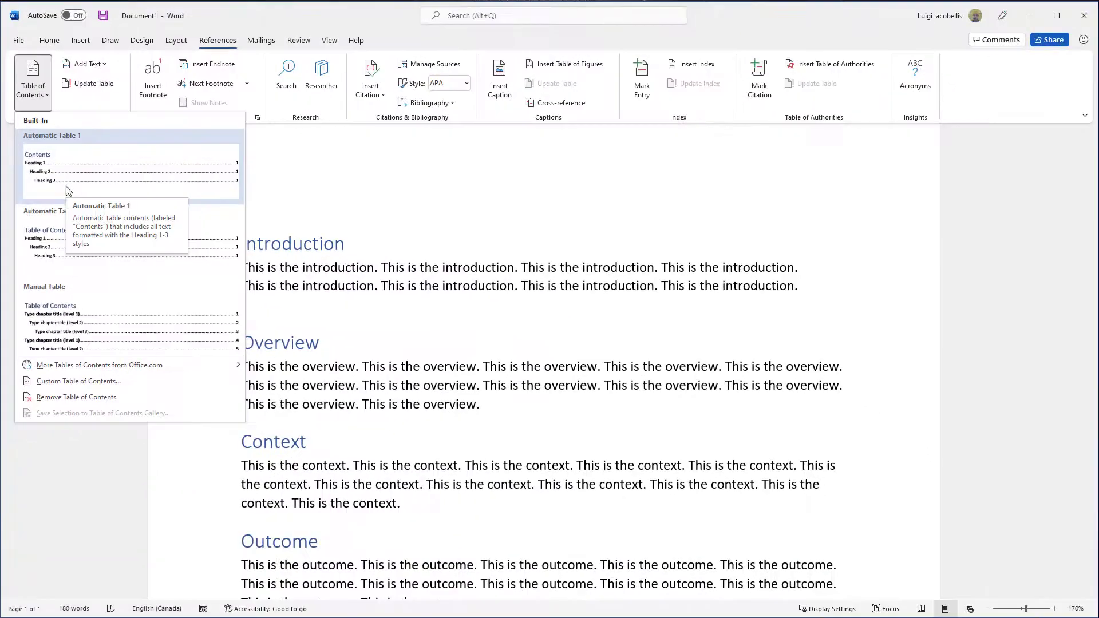
click(55, 251)
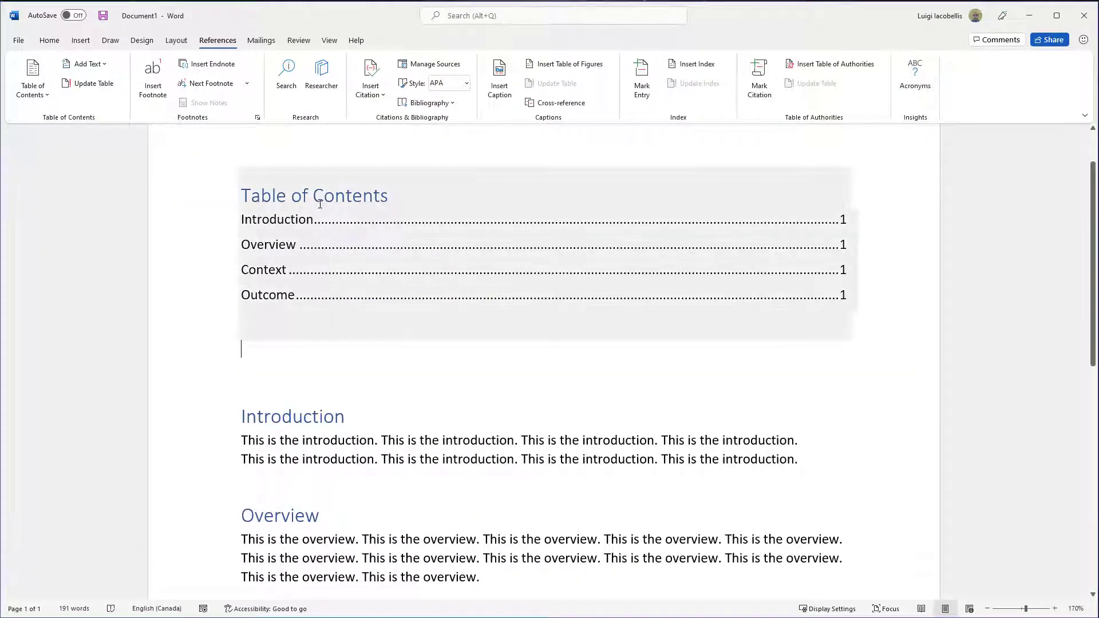
Step: Replace the Introduction heading text with 'Title'
click(314, 197)
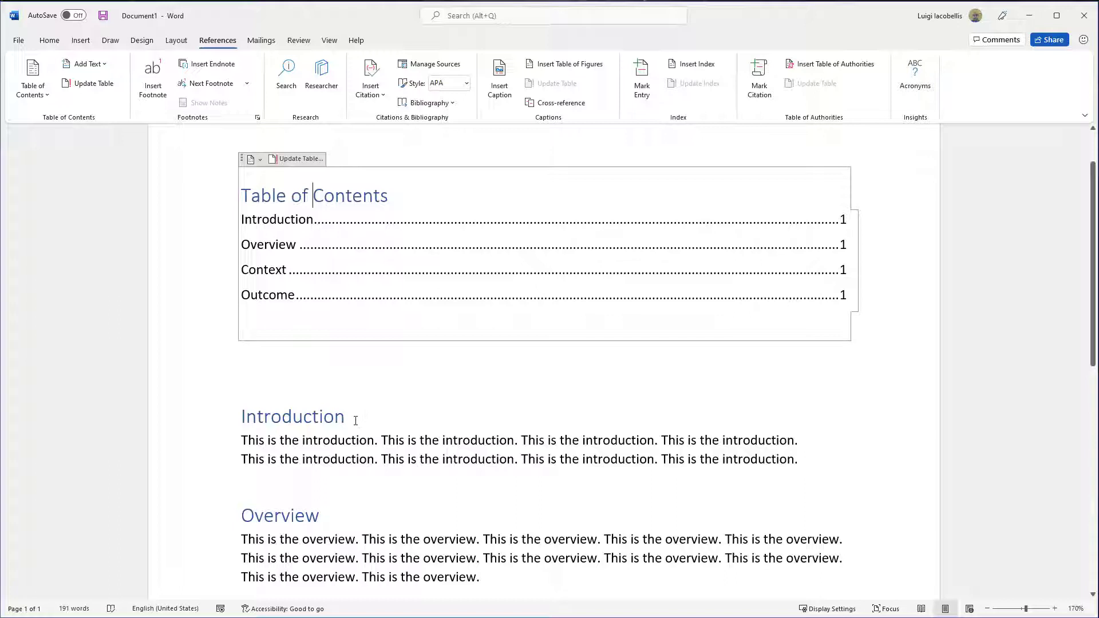
drag(356, 421, 240, 423)
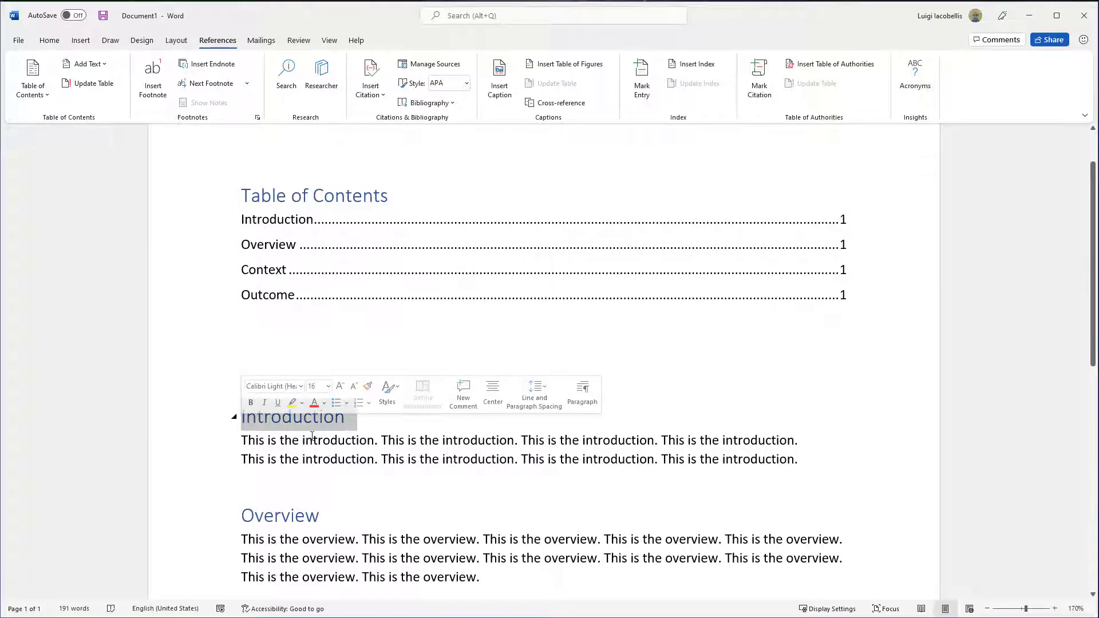
text(Title)
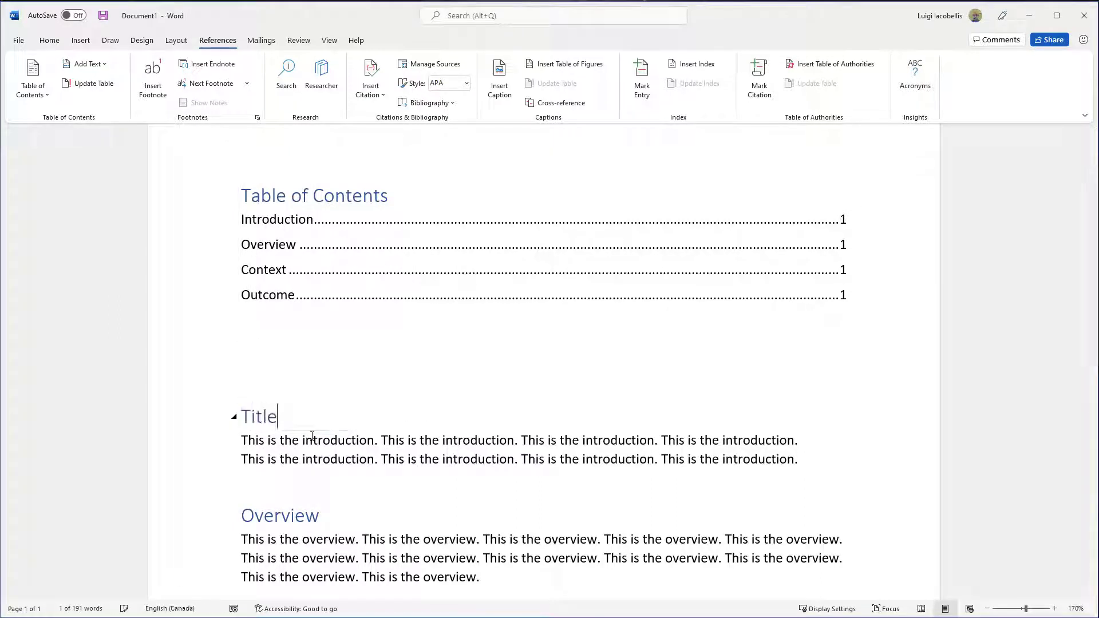
click(394, 343)
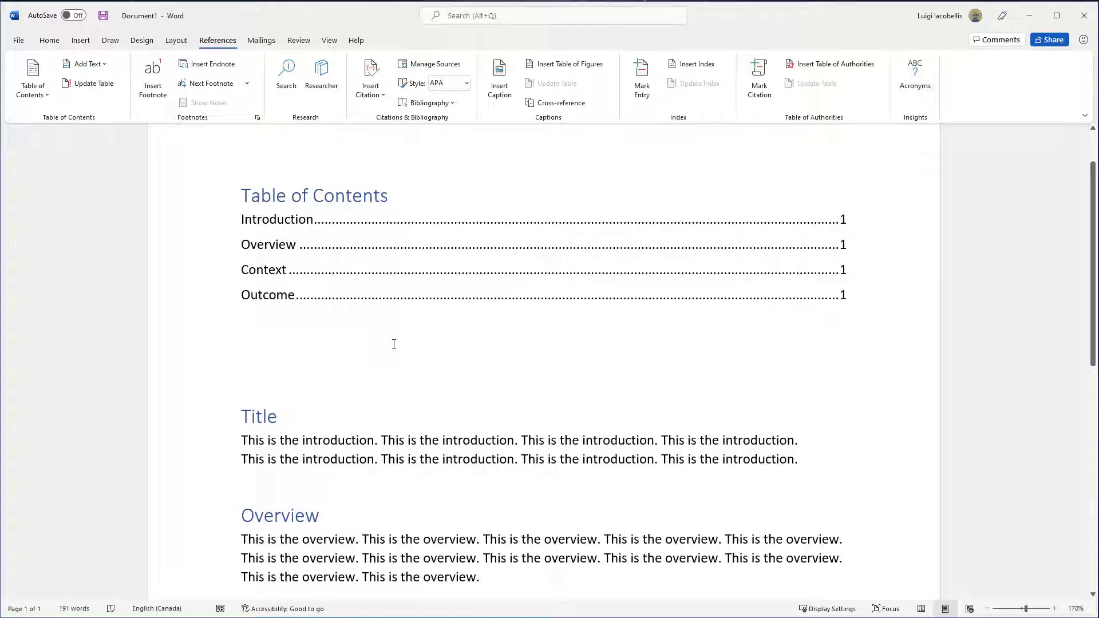
Step: Update the table of contents so its first entry reads Title
click(323, 199)
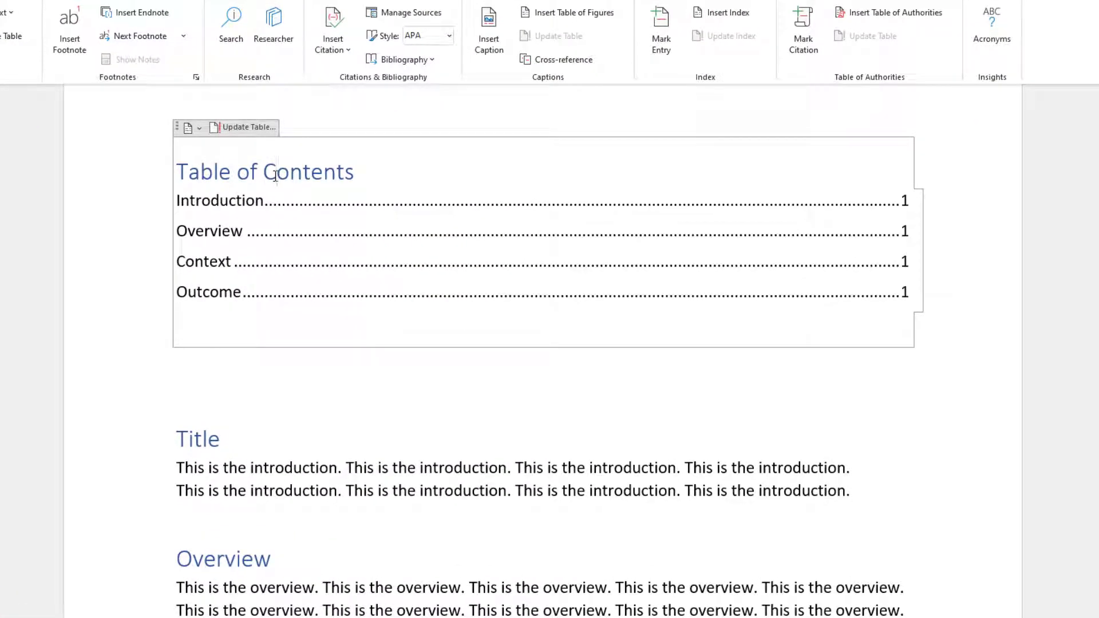
click(249, 127)
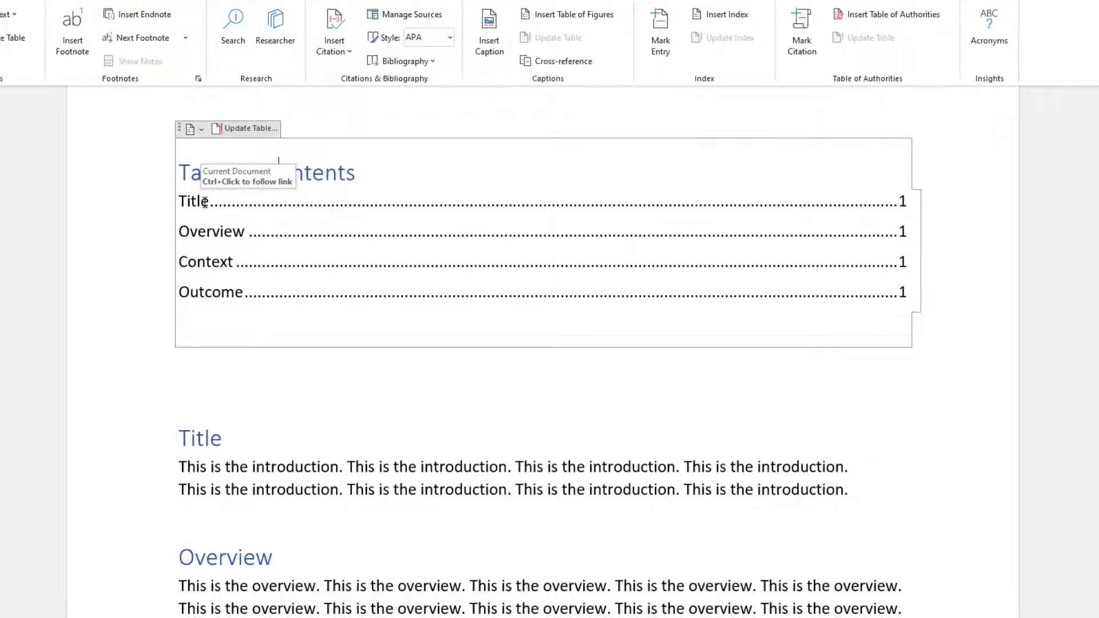
click(289, 496)
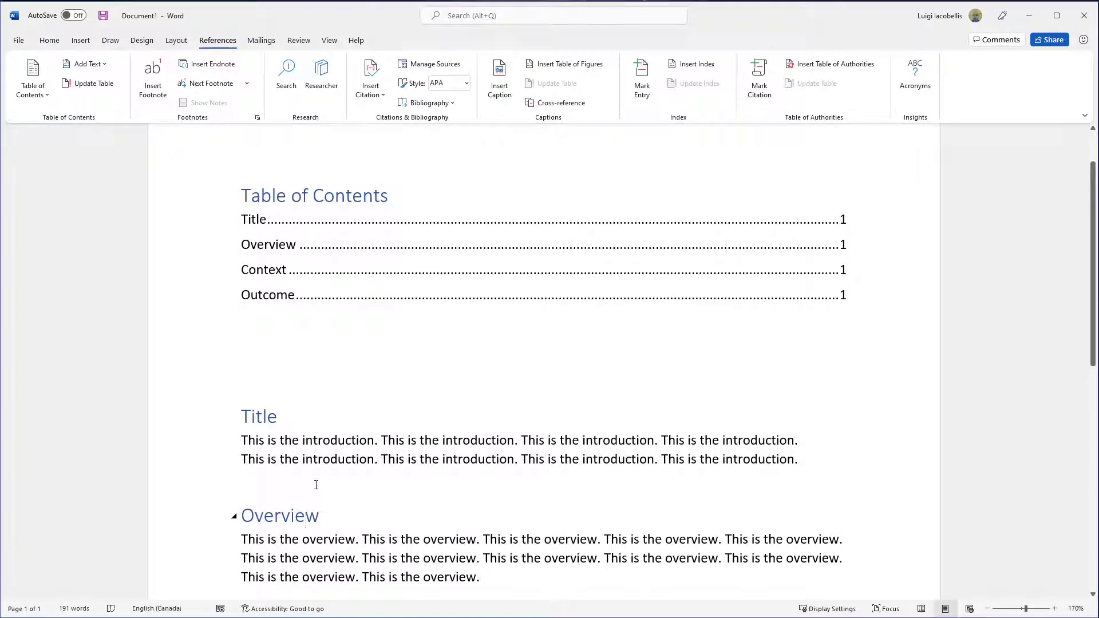
Step: Add blank lines after the introduction to push the Overview section onto page 2
key(Return)
key(Return)
key(Return)
key(Return)
key(Return)
key(Return)
key(Return)
key(Return)
key(Return)
key(Return)
key(Return)
key(Return)
key(Return)
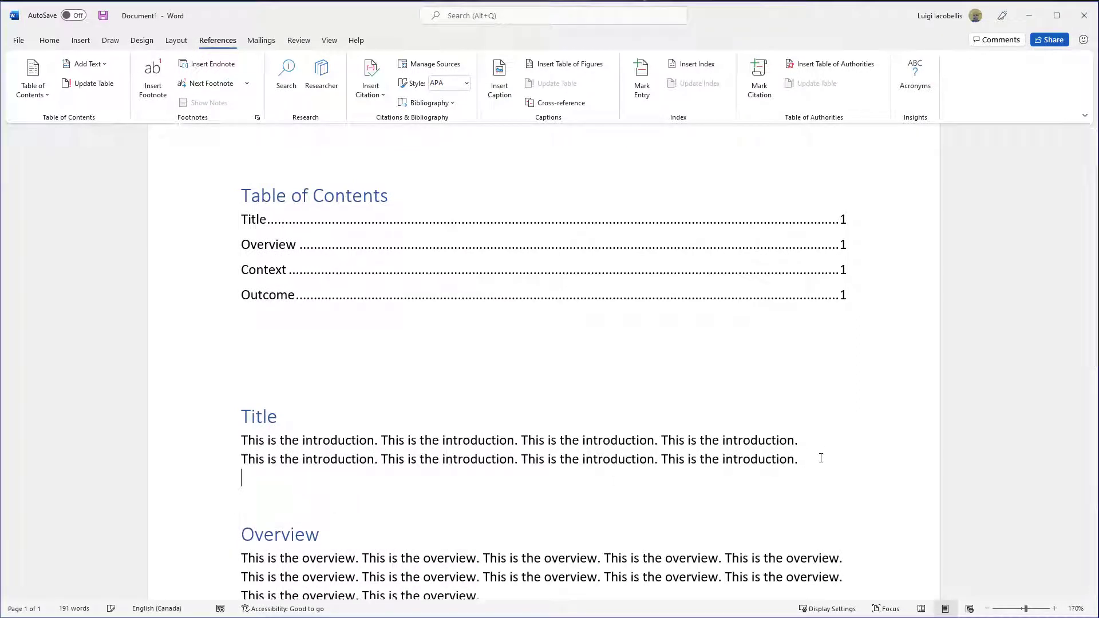
key(Return)
key(Return)
key(Return)
key(Return)
key(Return)
key(Return)
key(Return)
key(Return)
key(Return)
key(Return)
key(Return)
key(Return)
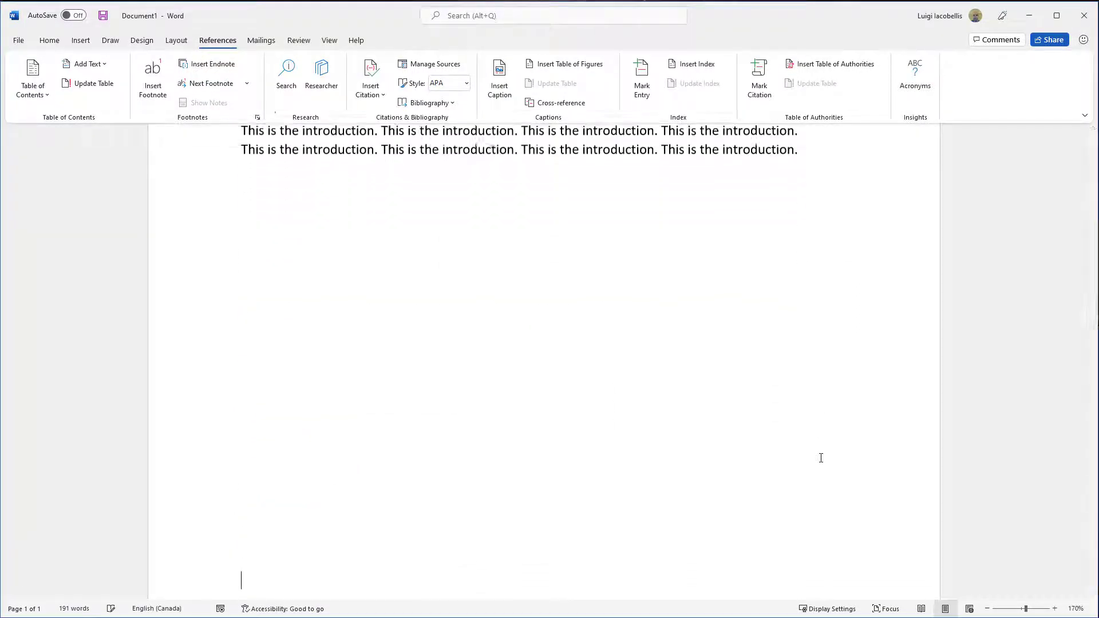
scroll(815, 462, up, 10)
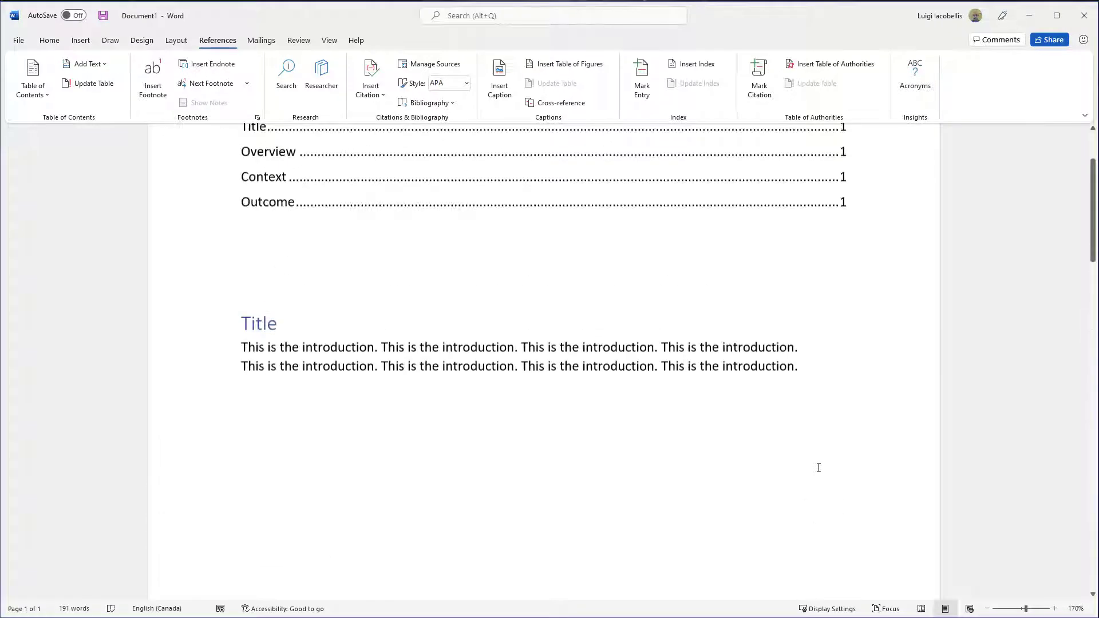
click(596, 343)
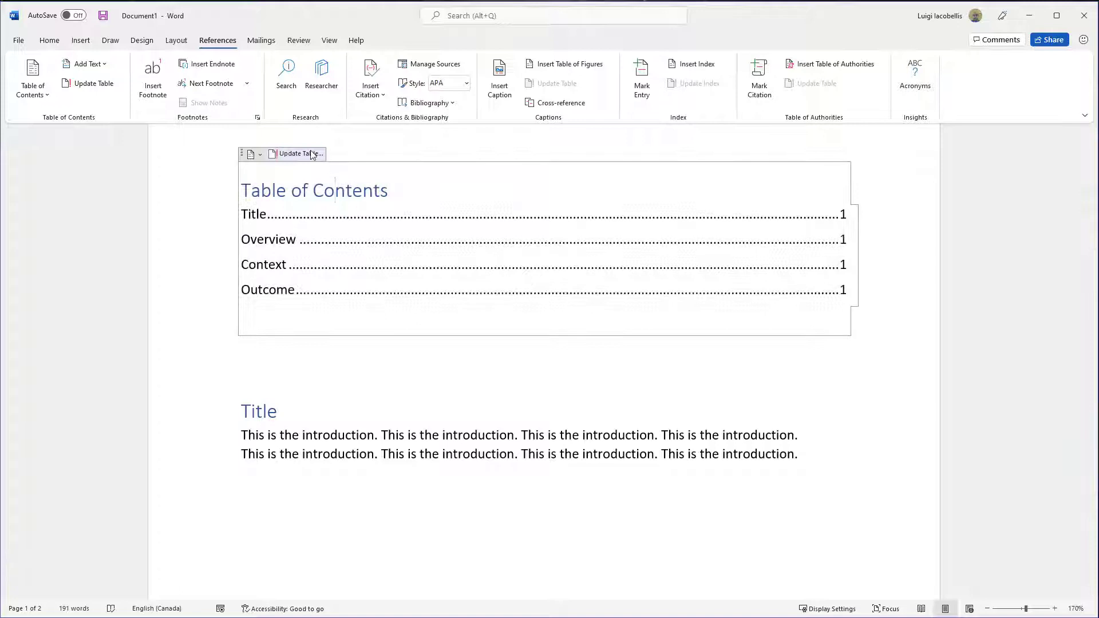
Step: Update the entire table of contents so Overview, Context and Outcome show page 2
click(312, 154)
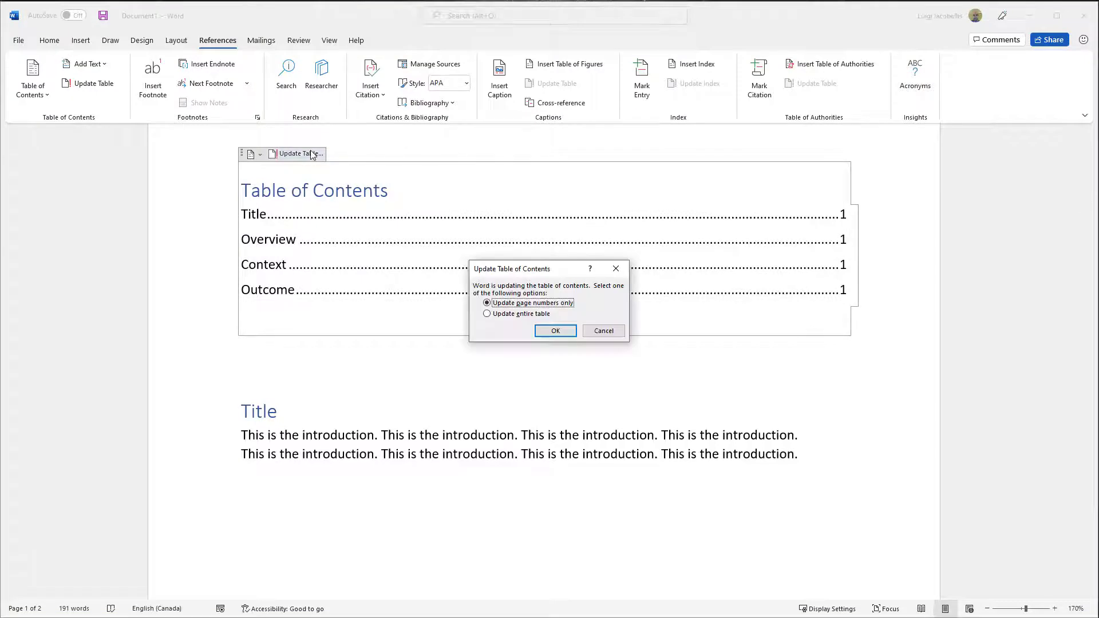
click(524, 315)
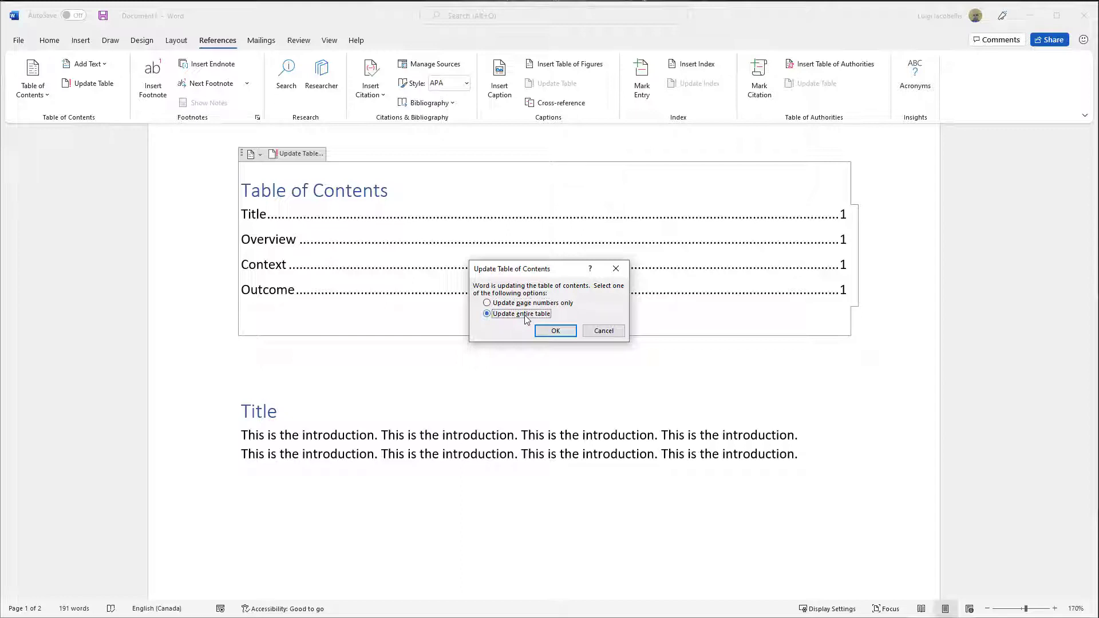
click(555, 331)
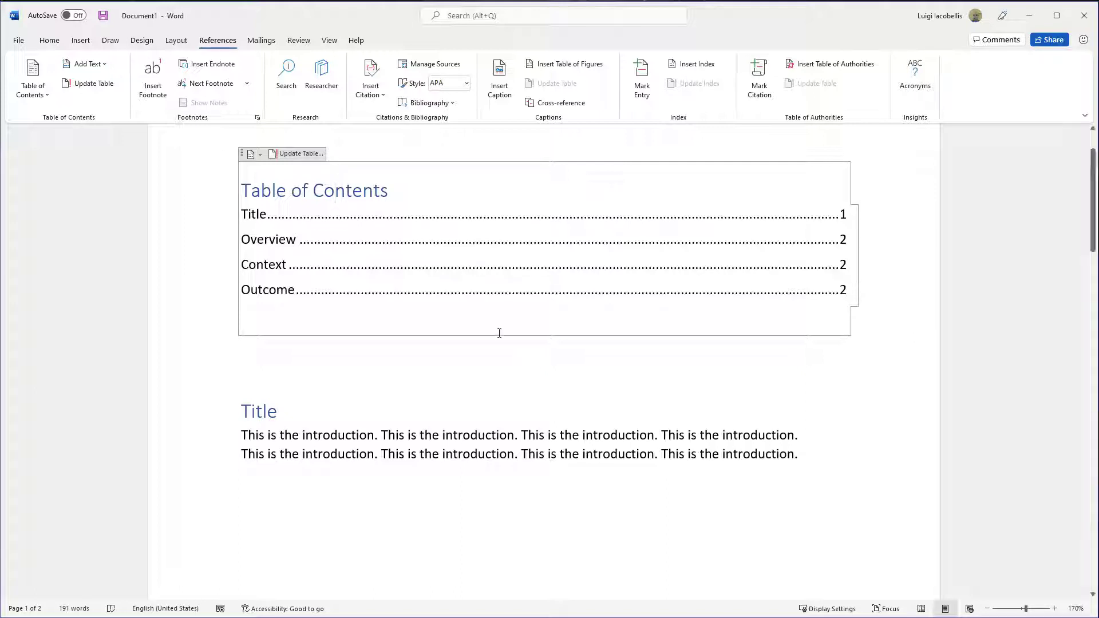
Step: Apply Home > Numbering to the Title heading so it reads 1. Title
click(302, 417)
drag(319, 417, 241, 414)
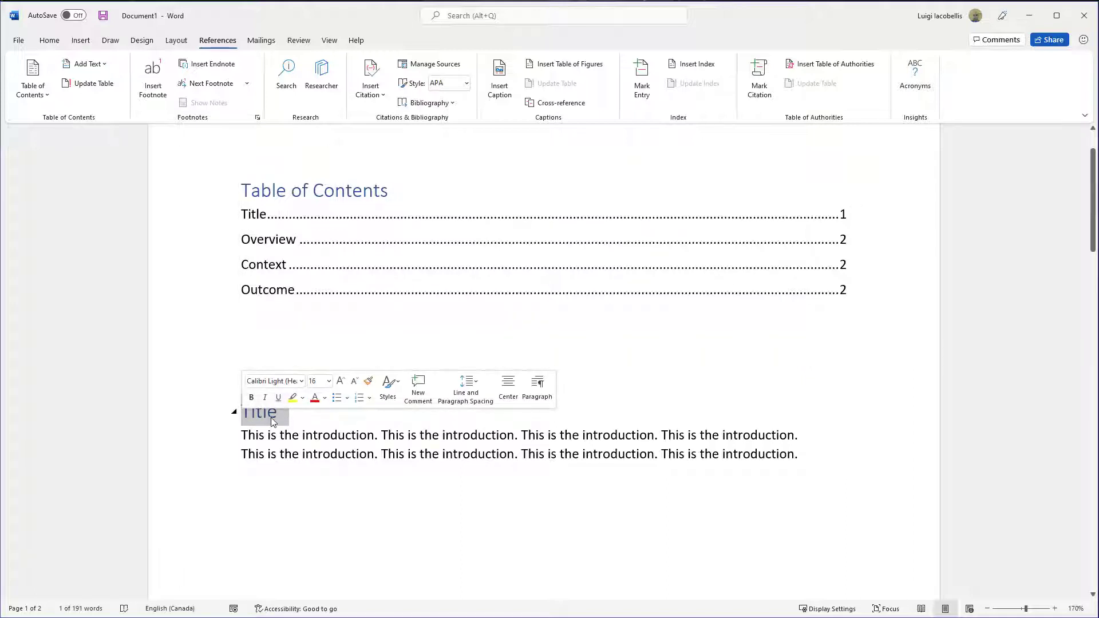
mouse_move(274, 410)
mouse_down()
mouse_move(343, 292)
mouse_move(271, 403)
mouse_up()
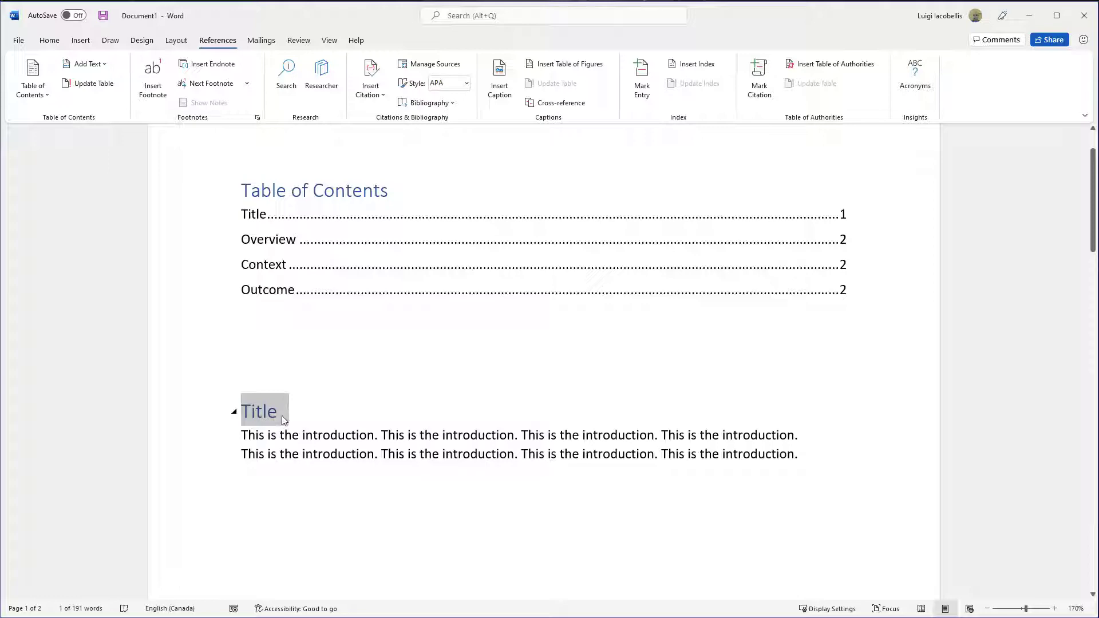
click(51, 43)
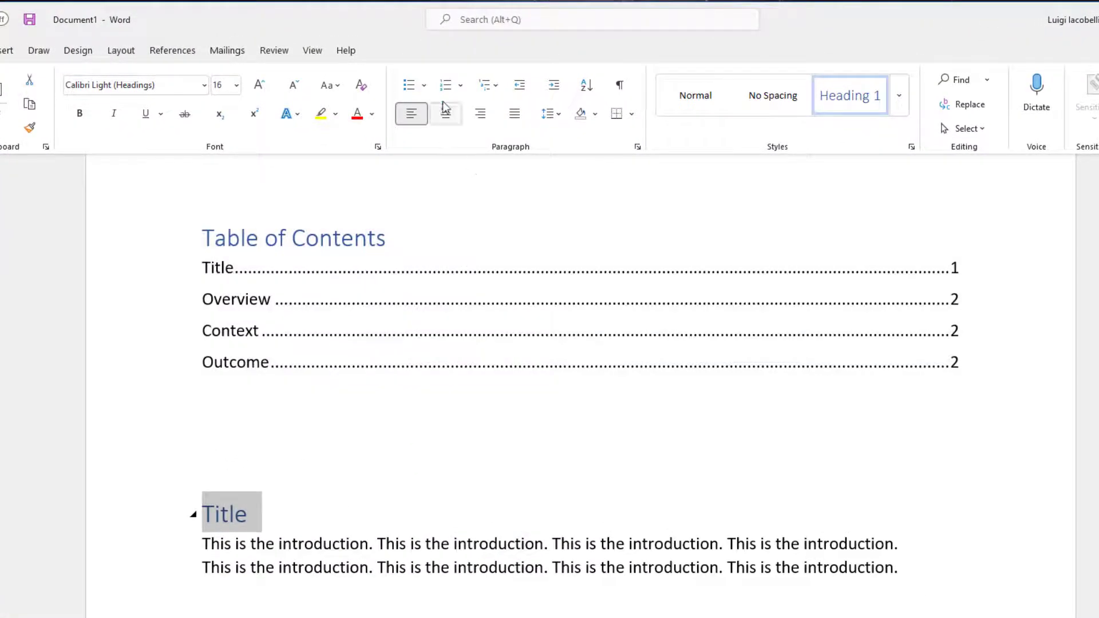
click(446, 87)
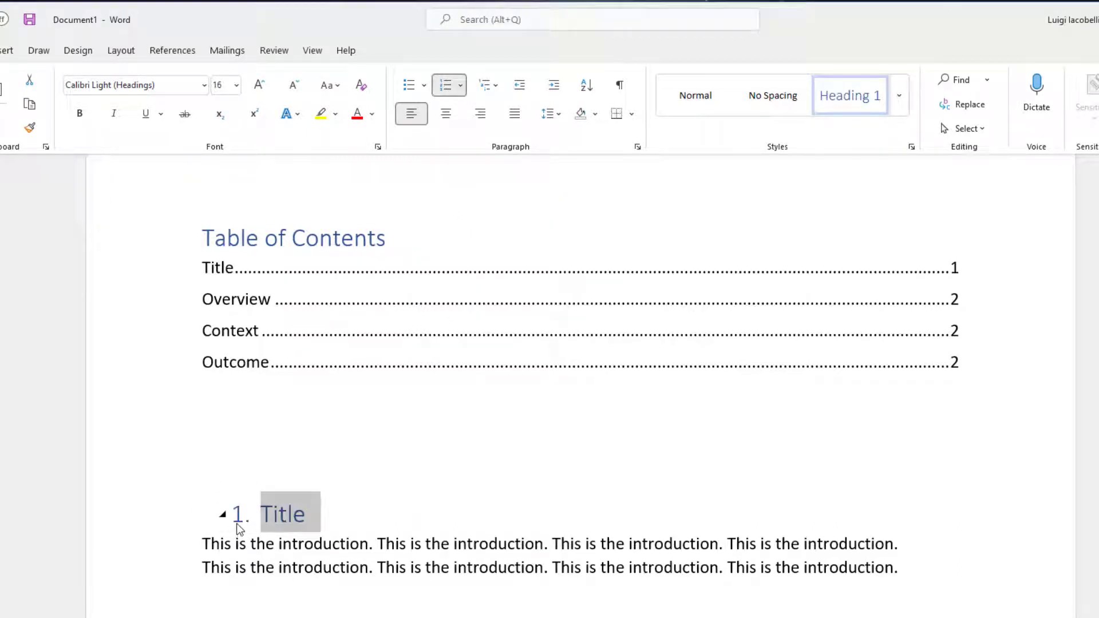
Step: Update the entire table of contents so its first entry shows 1. Title
click(498, 517)
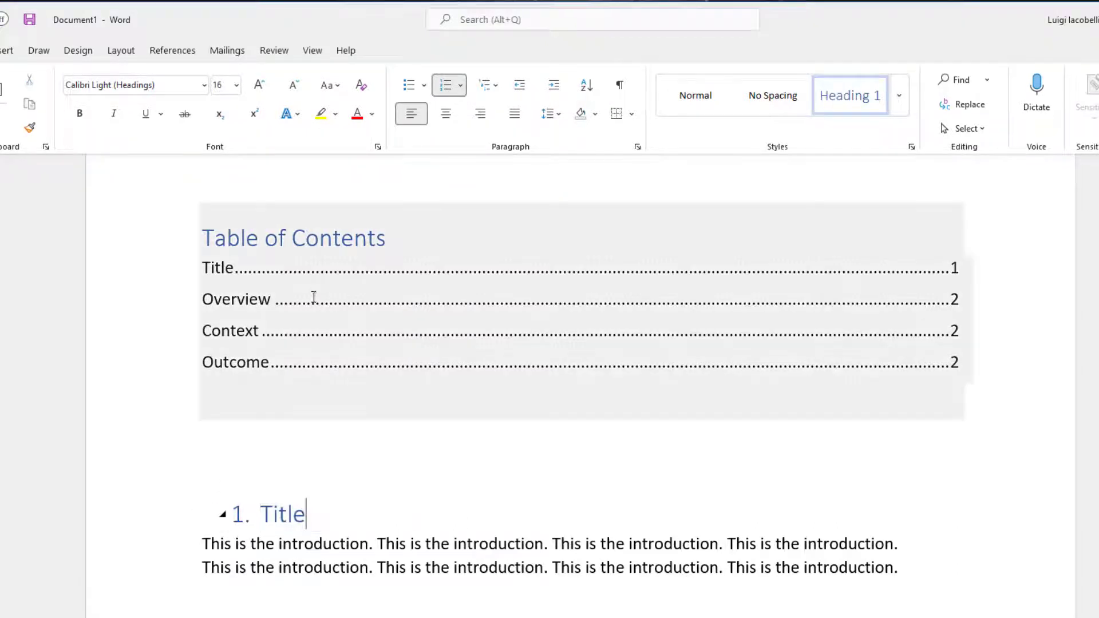
click(278, 229)
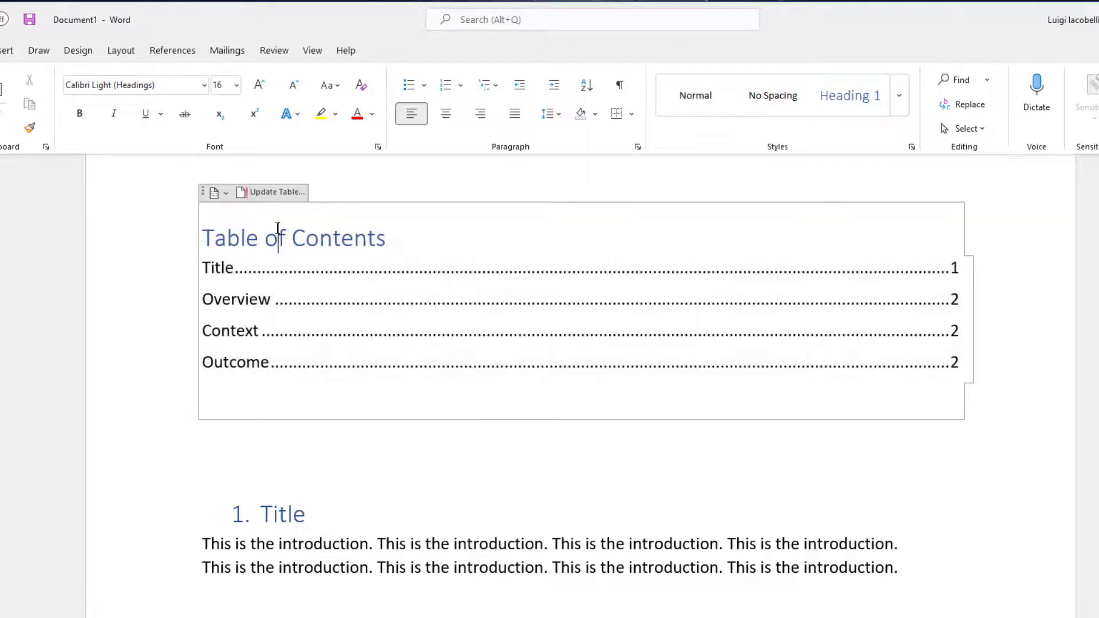
click(274, 194)
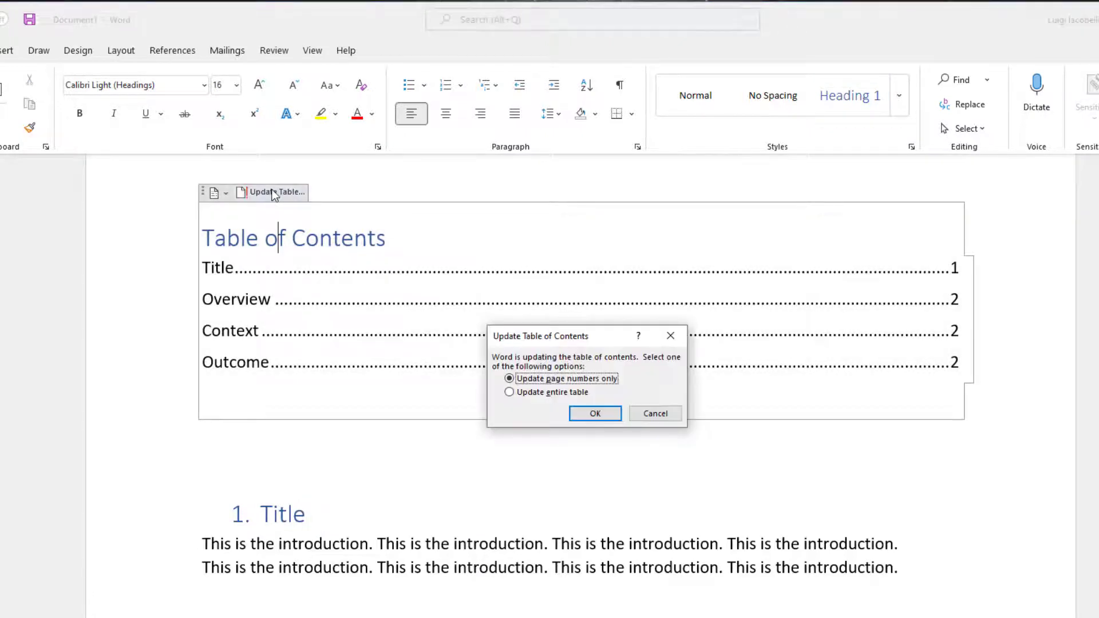
click(574, 393)
click(588, 414)
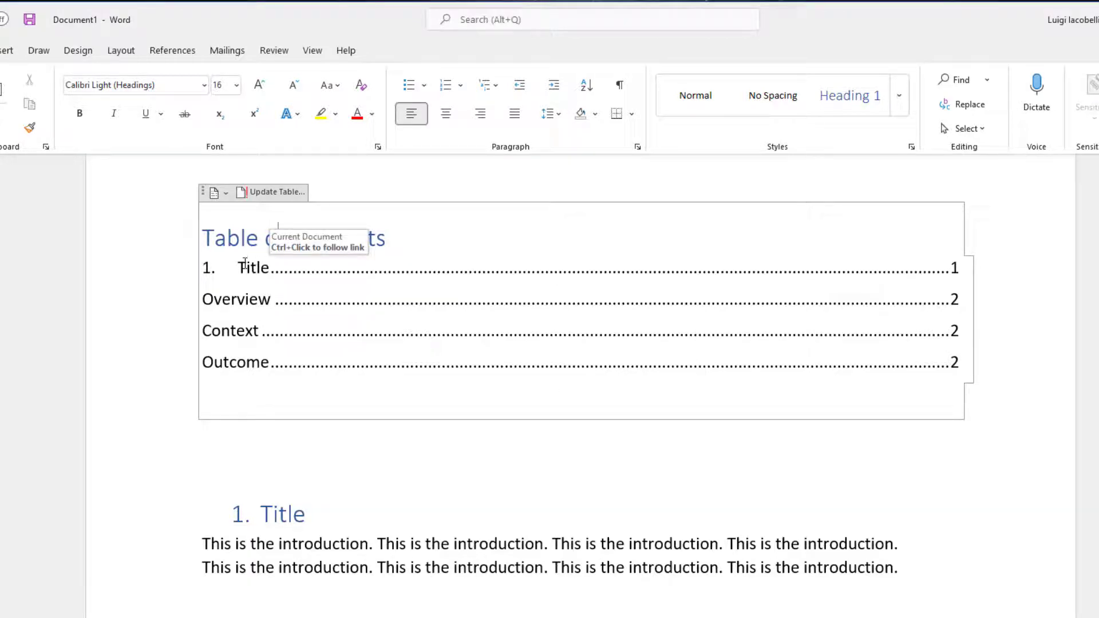
click(384, 450)
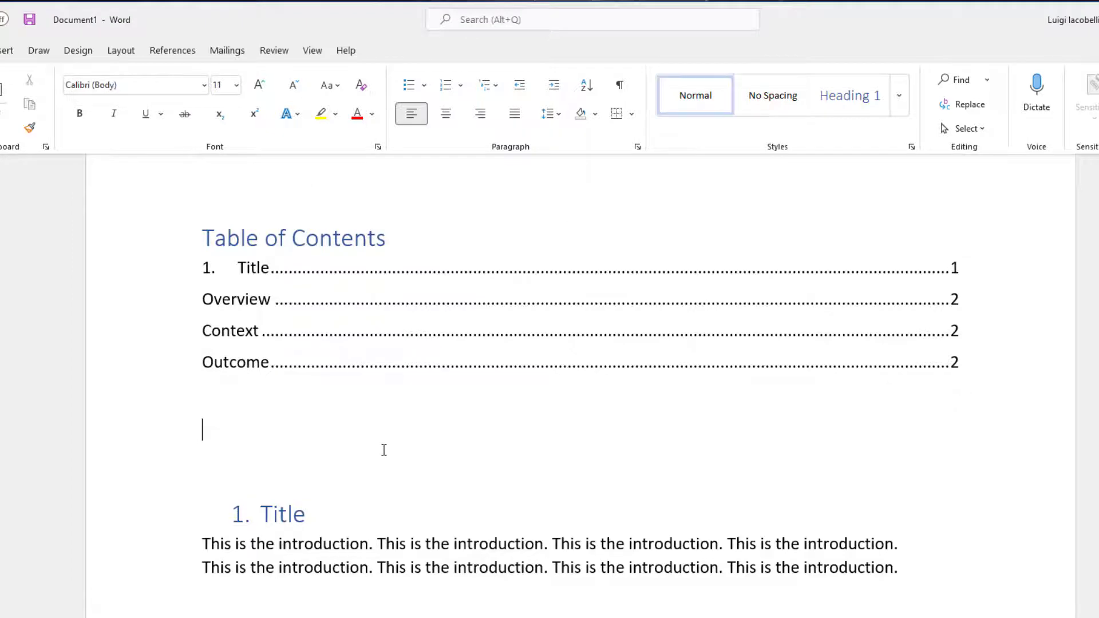